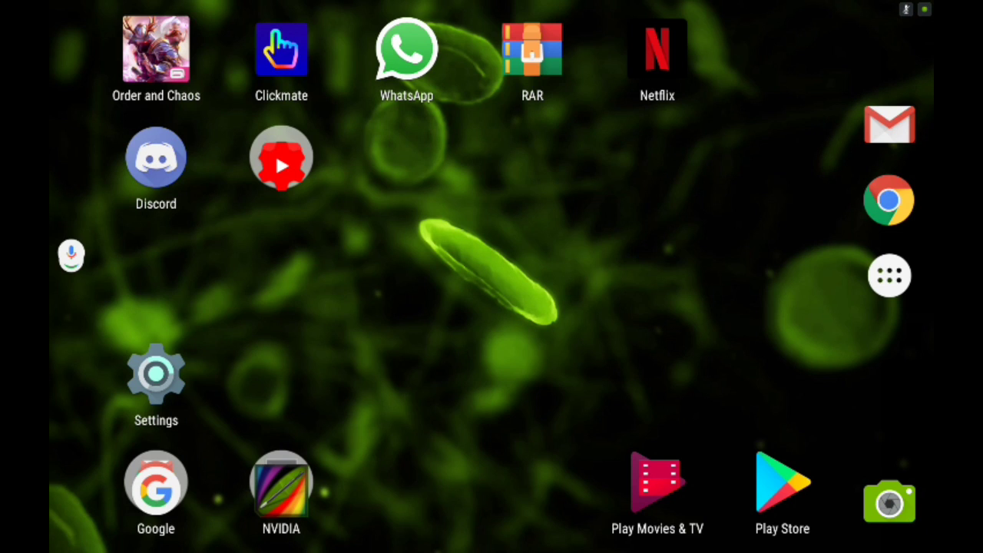
# Launch Clickmate and open Record mode with its floating recorder controls.
pyautogui.click(281, 50)
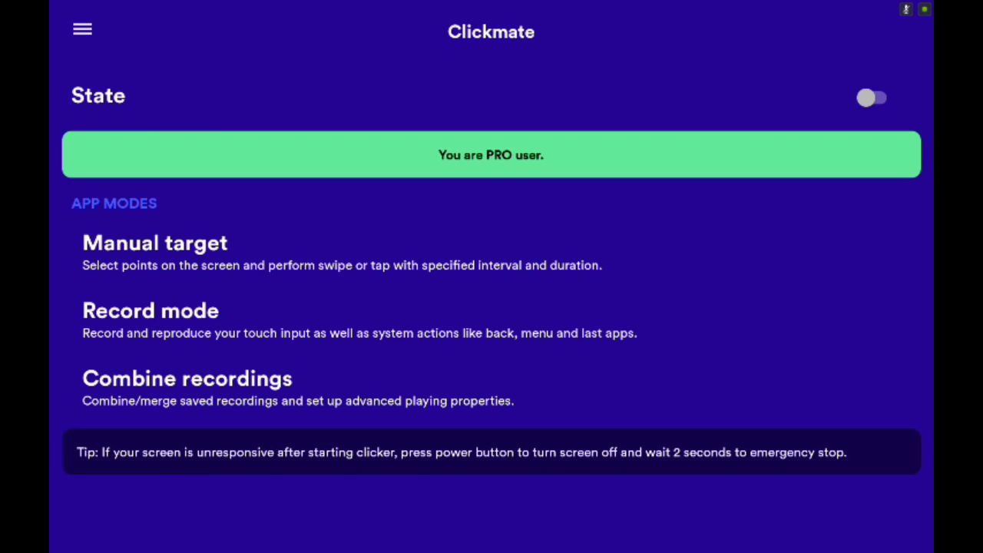
pyautogui.click(643, 317)
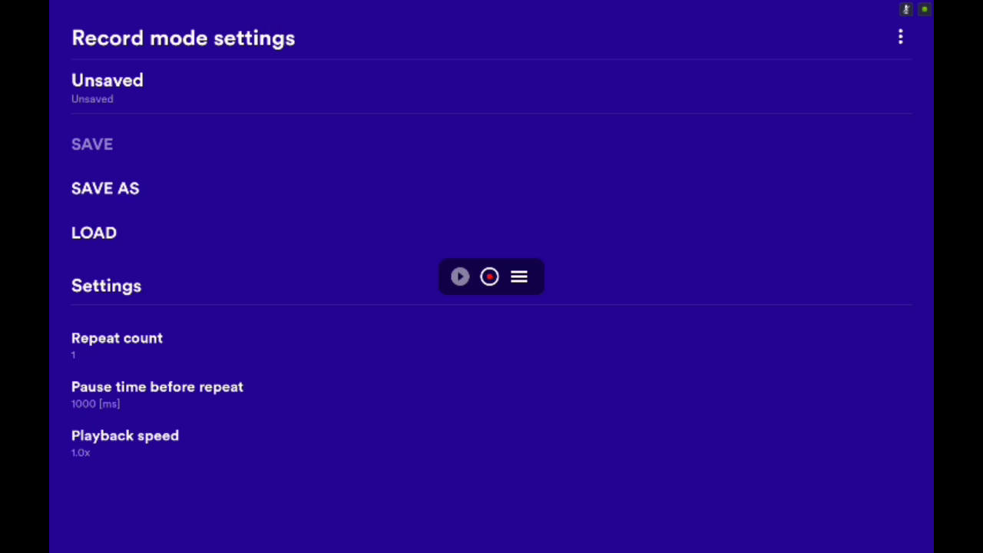
# Drag the floating play/record/menu toolbar from the centre toward the top right.
pyautogui.moveTo(492, 277)
pyautogui.mouseDown()
pyautogui.moveTo(439, 345)
pyautogui.moveTo(582, 295)
pyautogui.moveTo(522, 303)
pyautogui.moveTo(609, 235)
pyautogui.moveTo(707, 290)
pyautogui.moveTo(494, 289)
pyautogui.moveTo(582, 292)
pyautogui.moveTo(761, 156)
pyautogui.mouseUp()
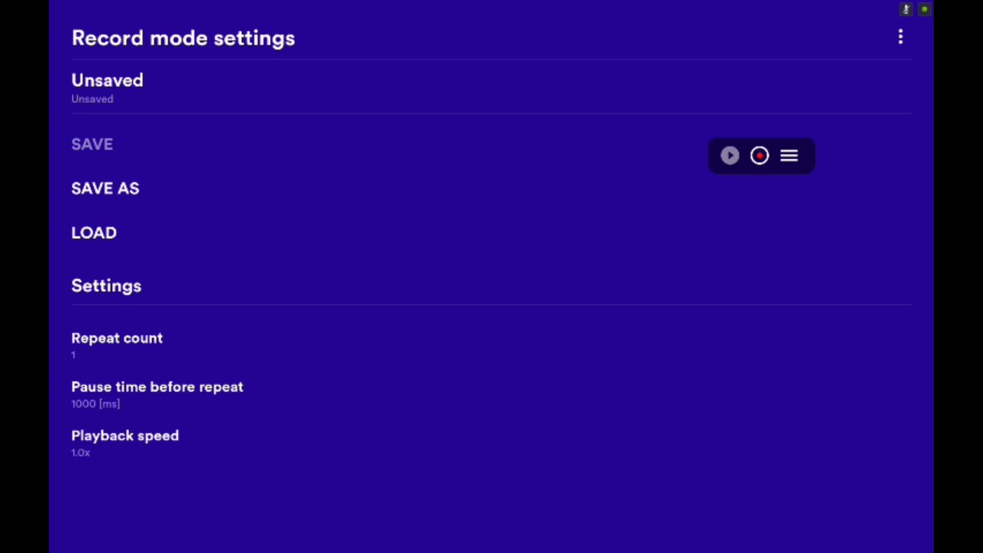
# Set the repeat count to 0 so it reads Infinity.
pyautogui.click(117, 342)
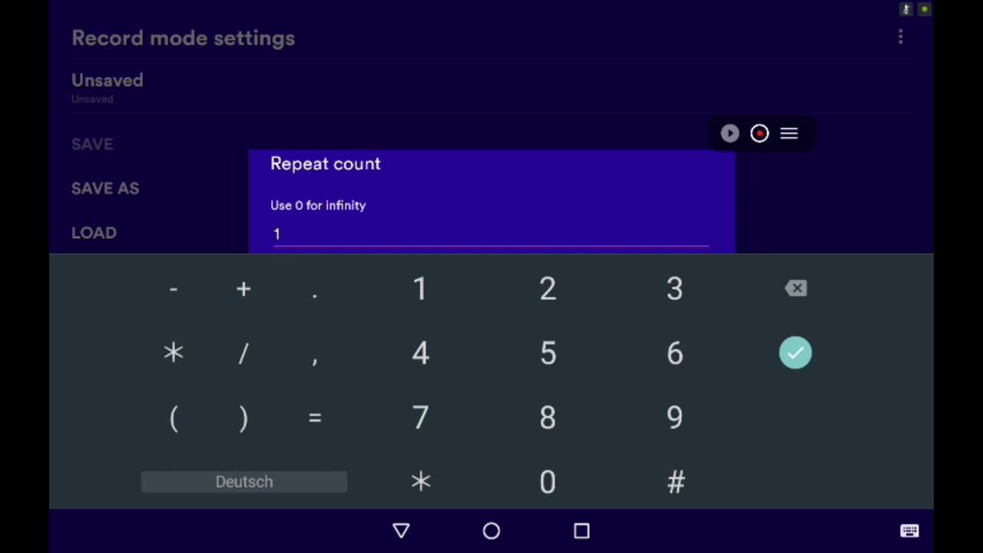
pyautogui.click(81, 76)
pyautogui.press('BackSpace')
pyautogui.write('0')
pyautogui.press('Return')
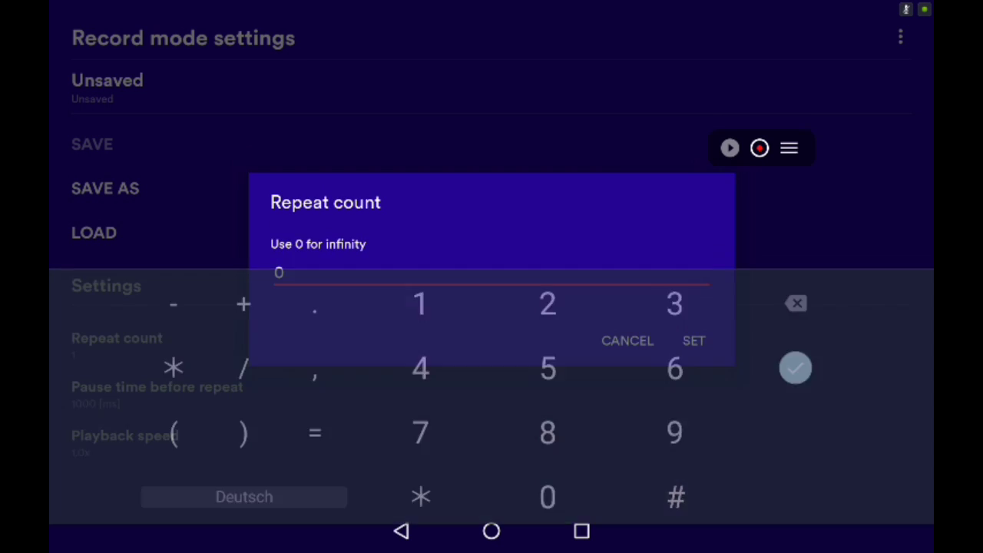
pyautogui.click(694, 347)
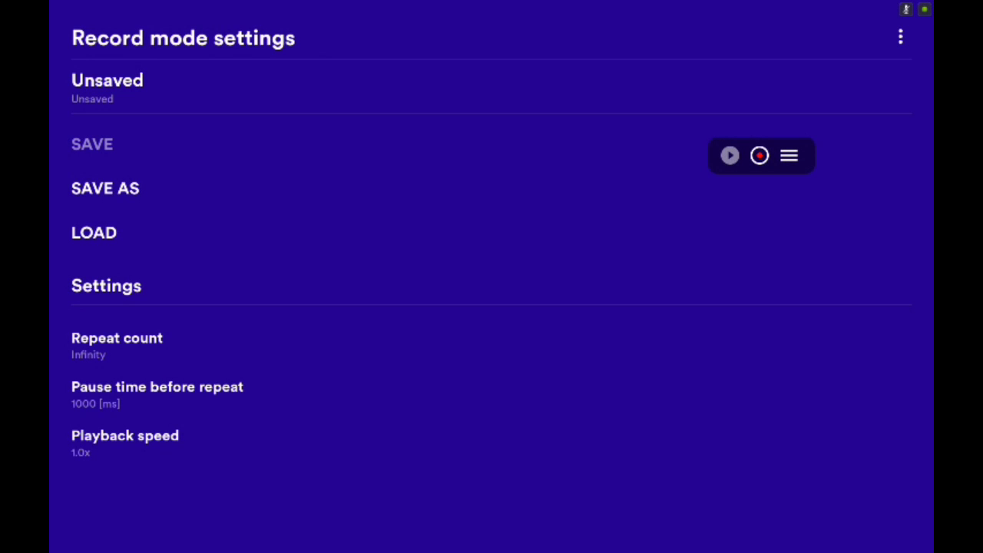
# Leave the pause at 1000 ms and playback speed at 1.0x unchanged.
pyautogui.click(156, 393)
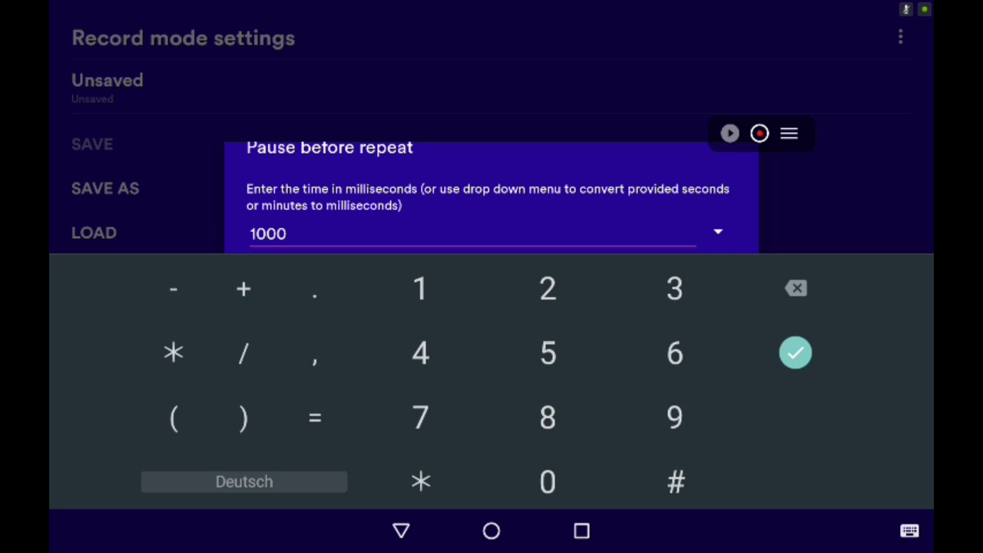
pyautogui.click(796, 353)
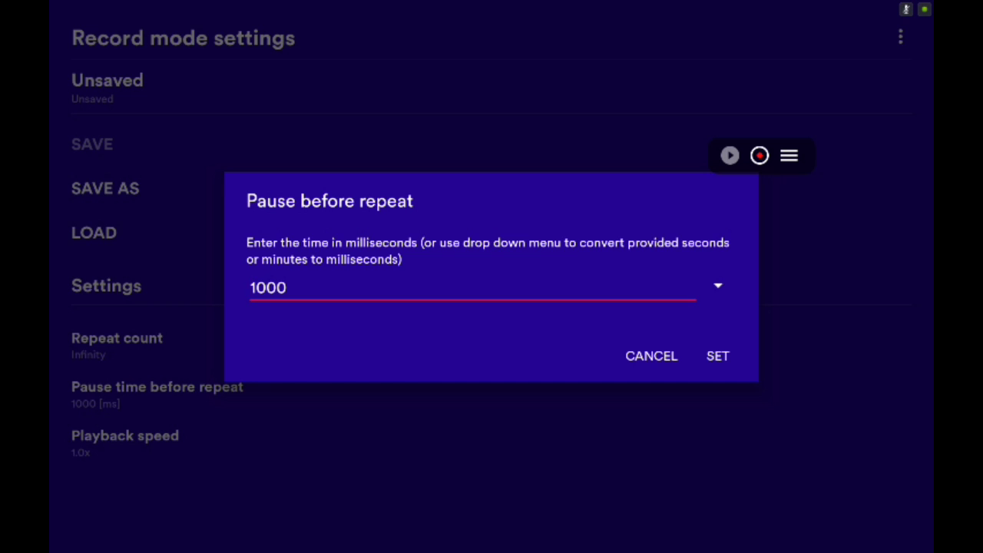
pyautogui.click(718, 356)
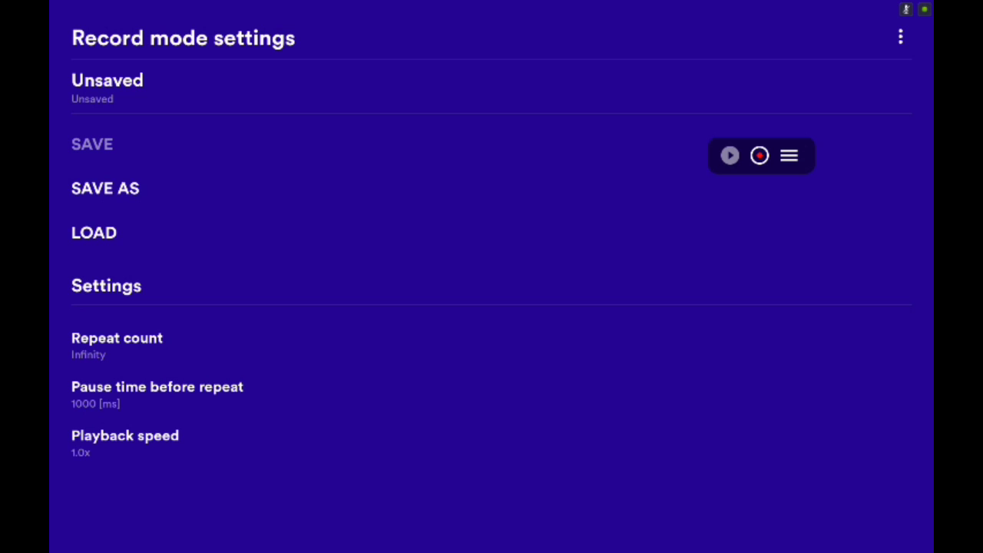
pyautogui.click(125, 439)
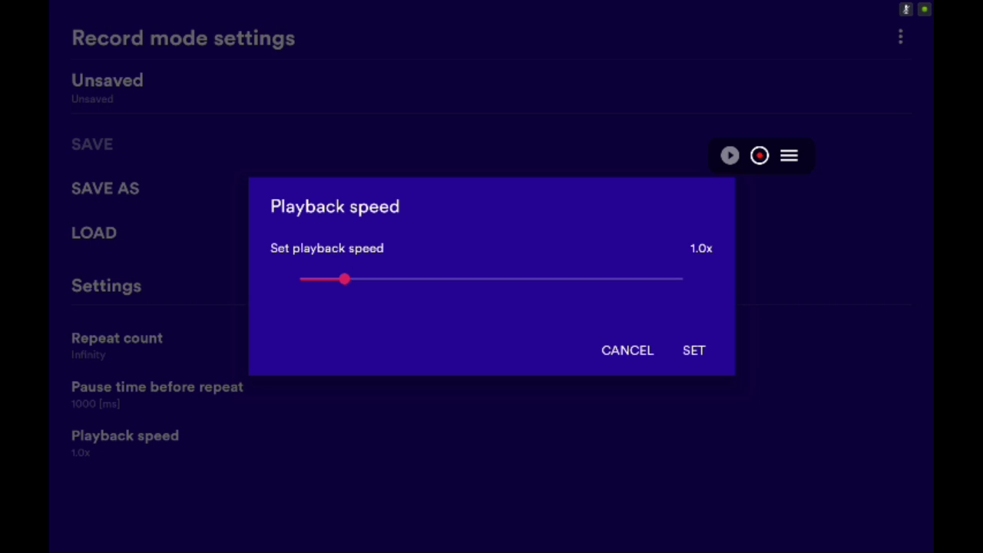
pyautogui.press('Escape')
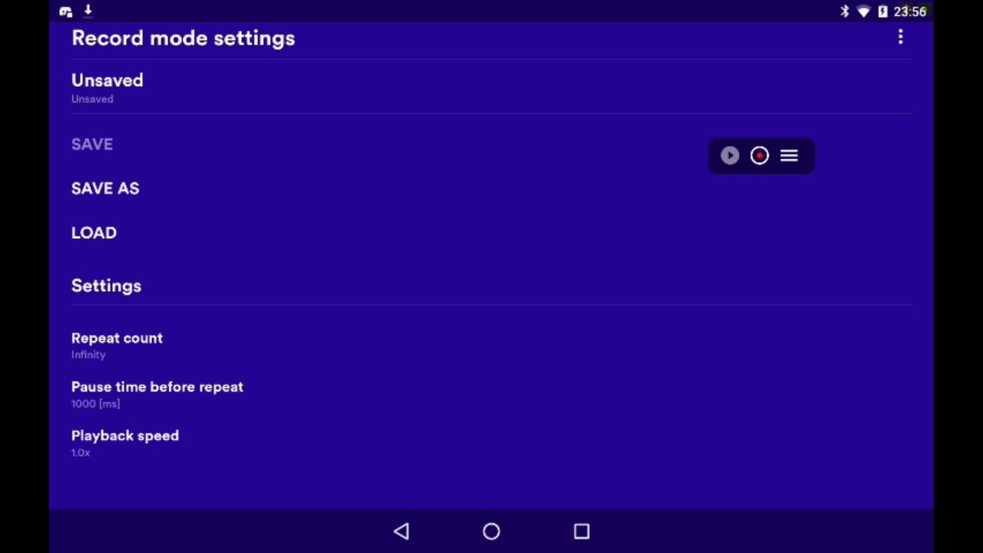
# Clear Clickmate from recent apps and start recording touch input on the home screen.
pyautogui.click(581, 531)
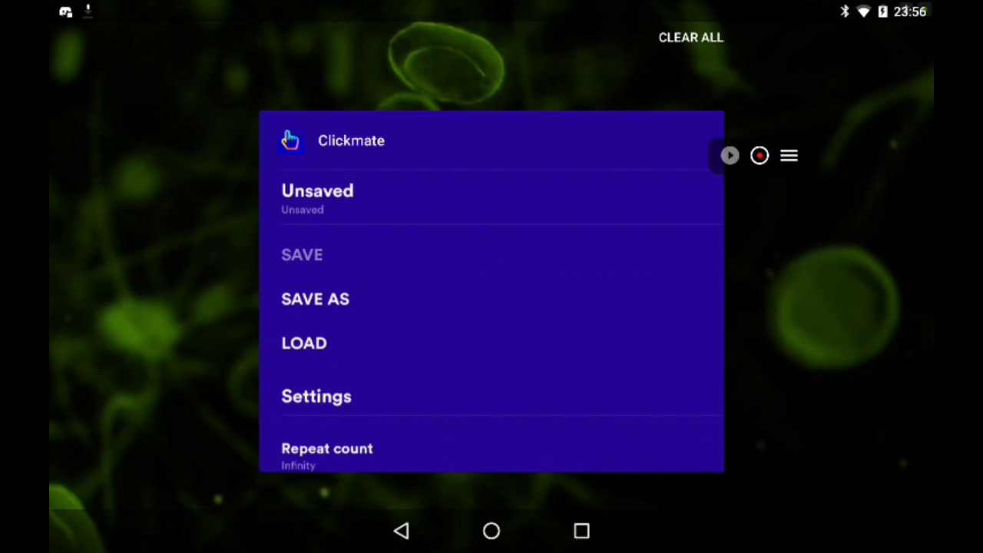
pyautogui.moveTo(492, 307); pyautogui.dragTo(845, 307)
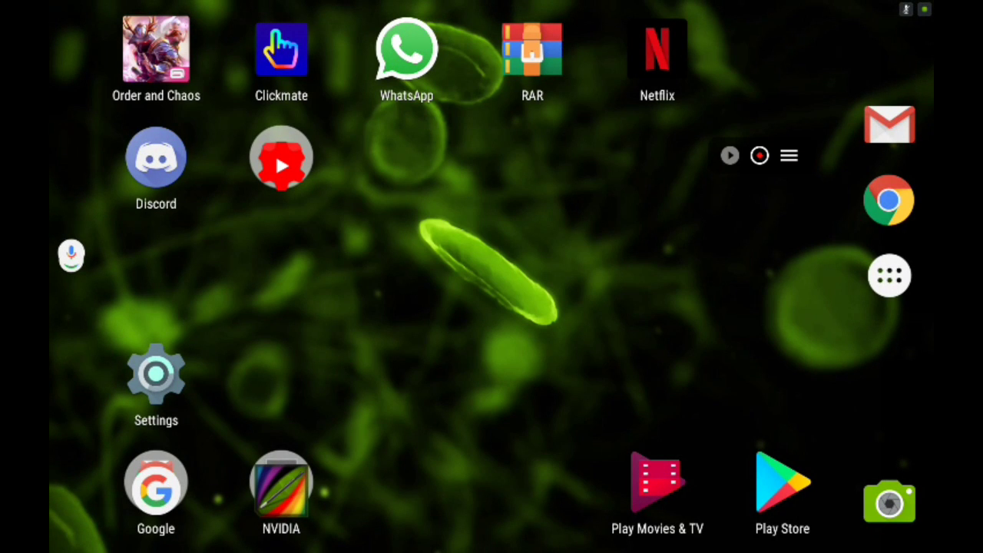
pyautogui.click(760, 155)
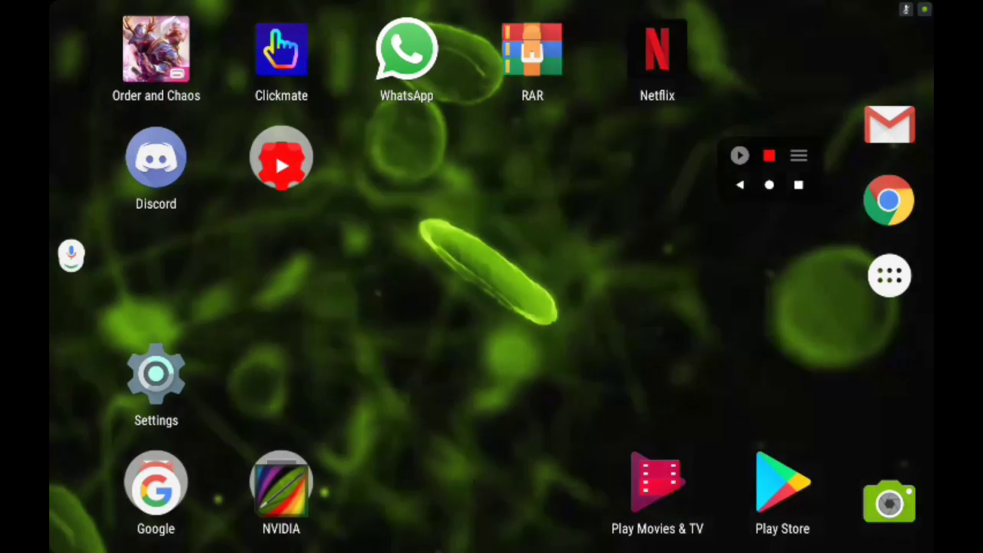
# Record visiting the Romancing SaGa Re;univerSe Play Store page, then closing Play Store.
pyautogui.click(783, 484)
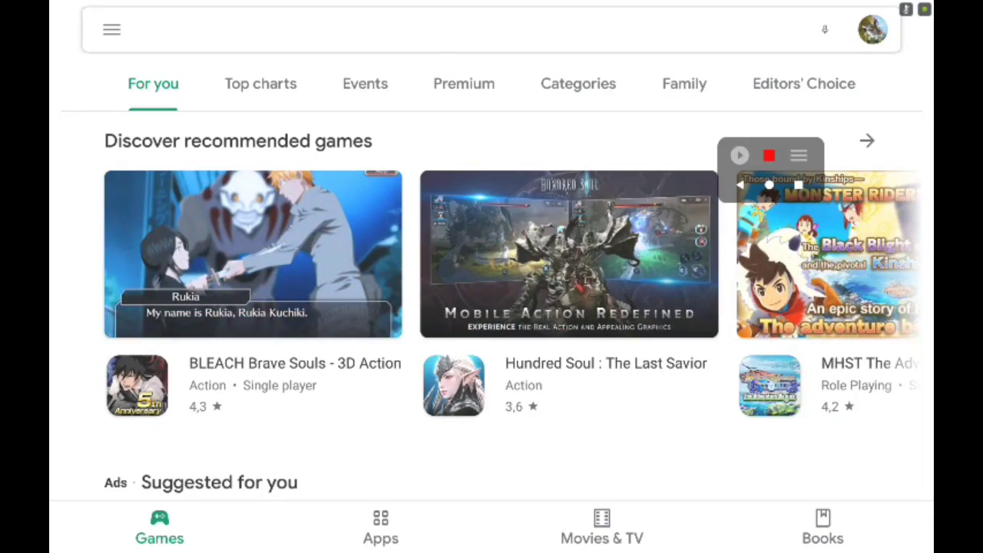
pyautogui.scroll(-1, 492, 307)
pyautogui.scroll(-5, 492, 307)
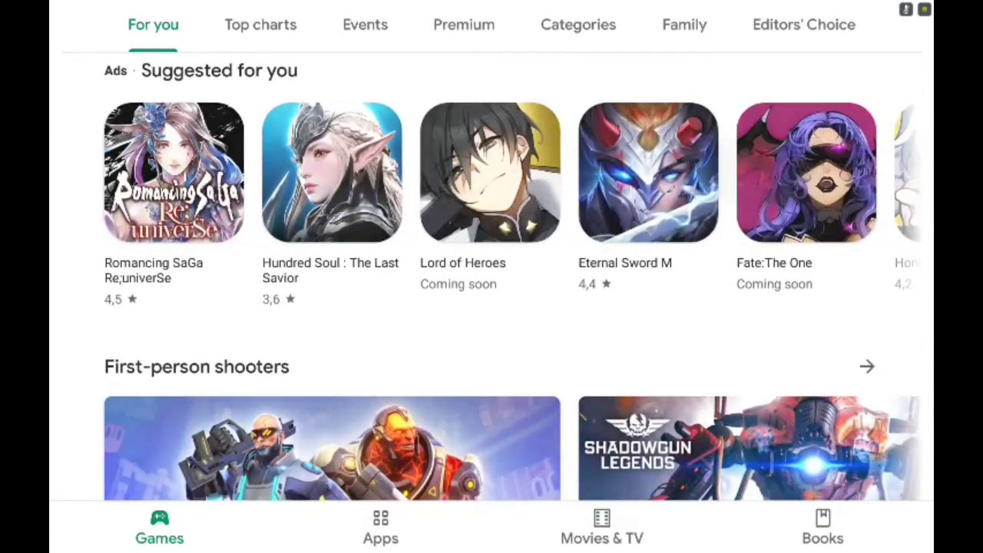
pyautogui.click(174, 172)
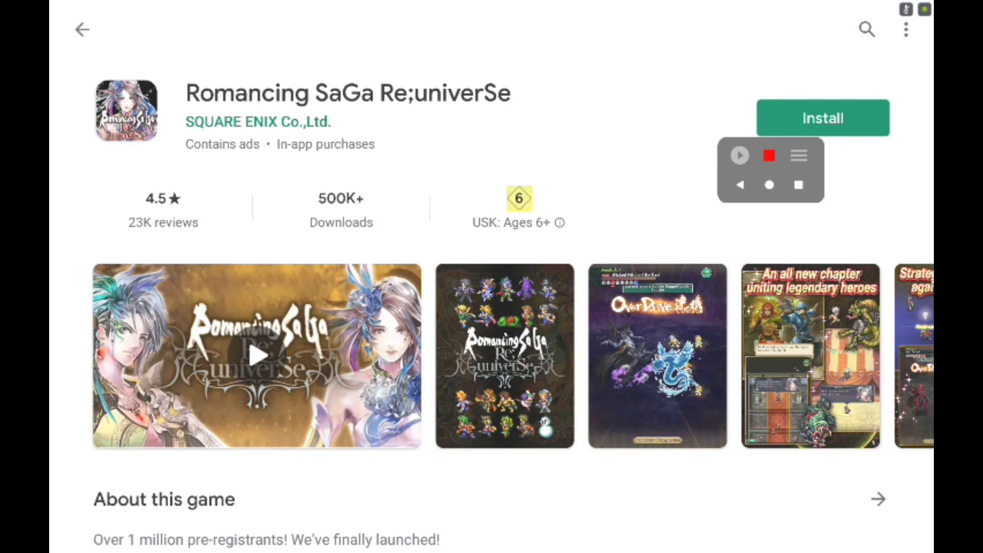
pyautogui.click(799, 184)
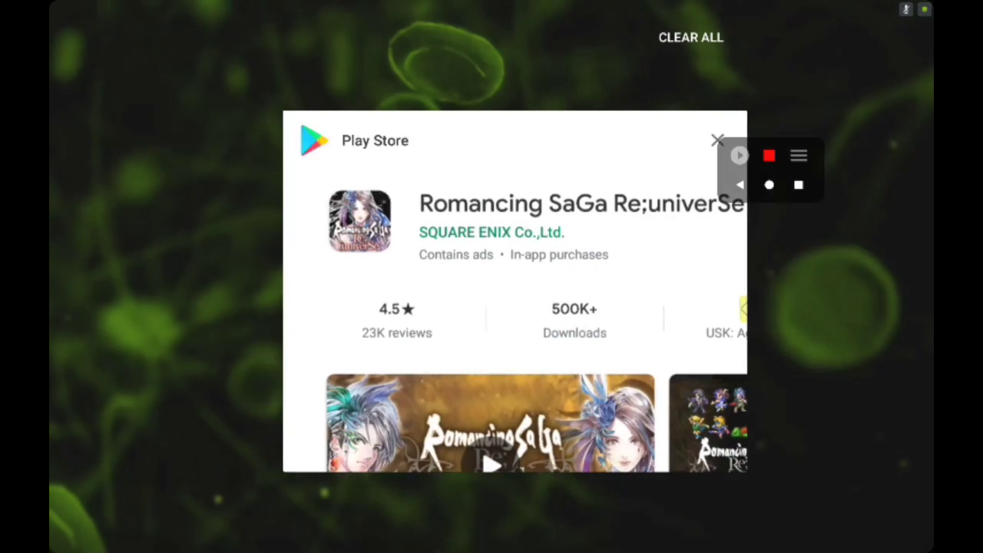
pyautogui.click(714, 138)
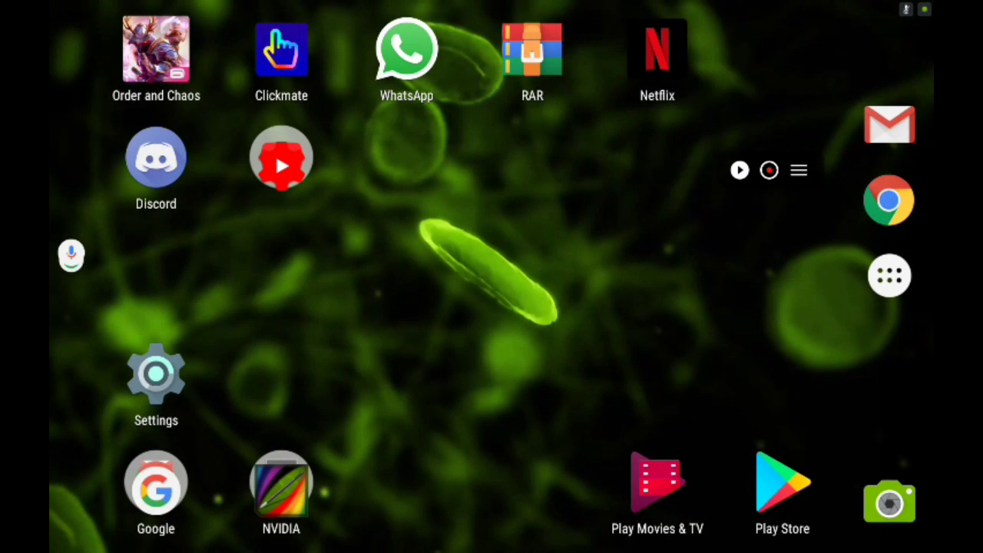
# Start the macro replay: Play Store opens Romancing SaGa Re;univerSe, then gets swiped away.
pyautogui.click(740, 166)
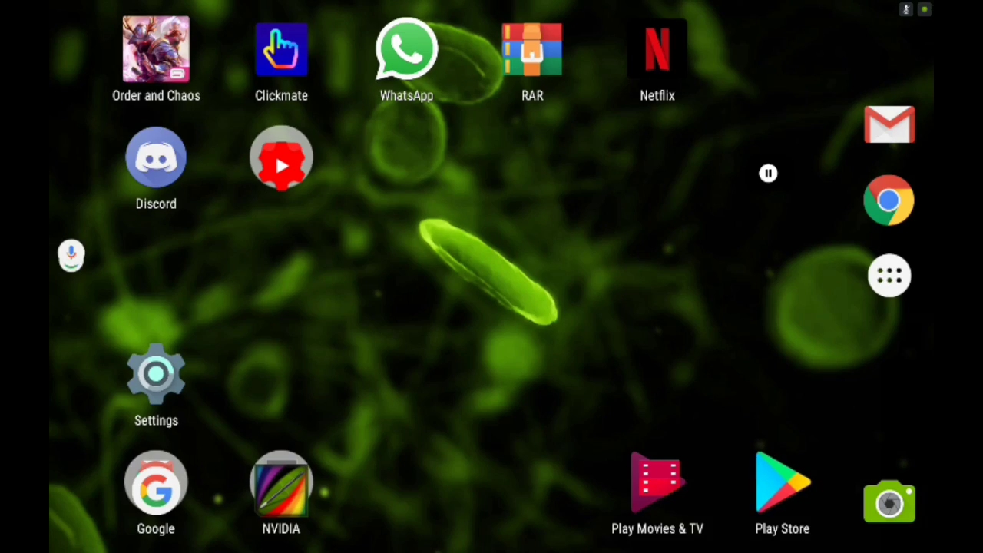
pyautogui.click(783, 484)
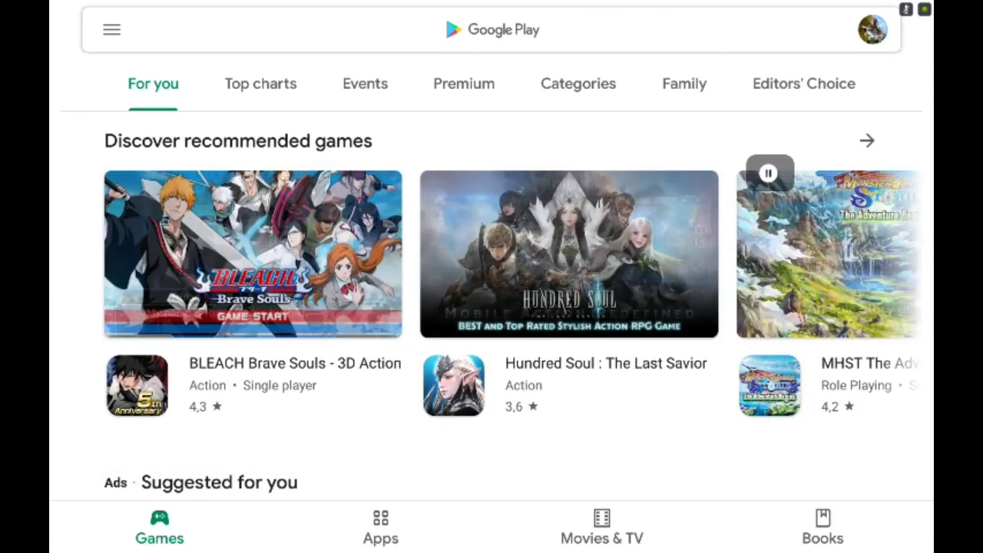
pyautogui.scroll(-5, 492, 307)
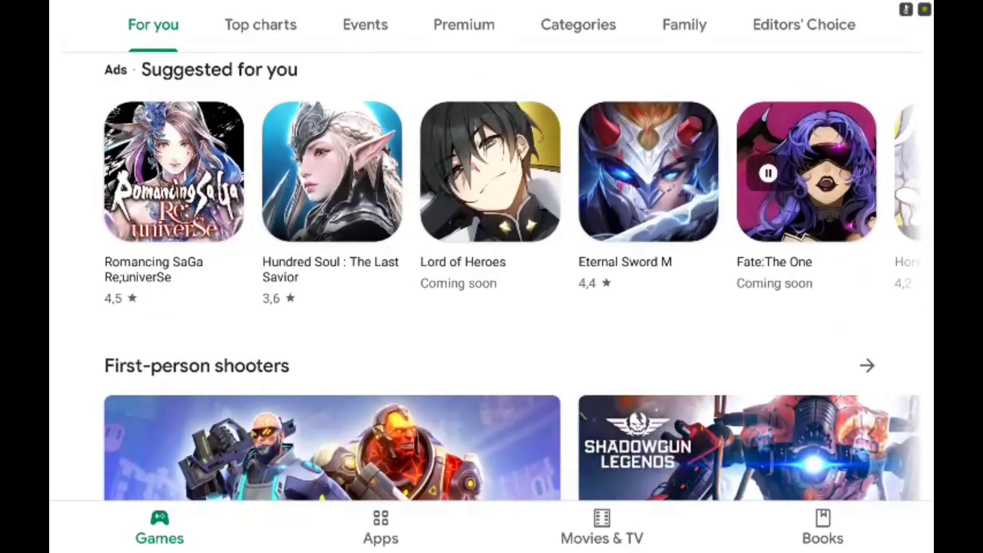
pyautogui.click(174, 172)
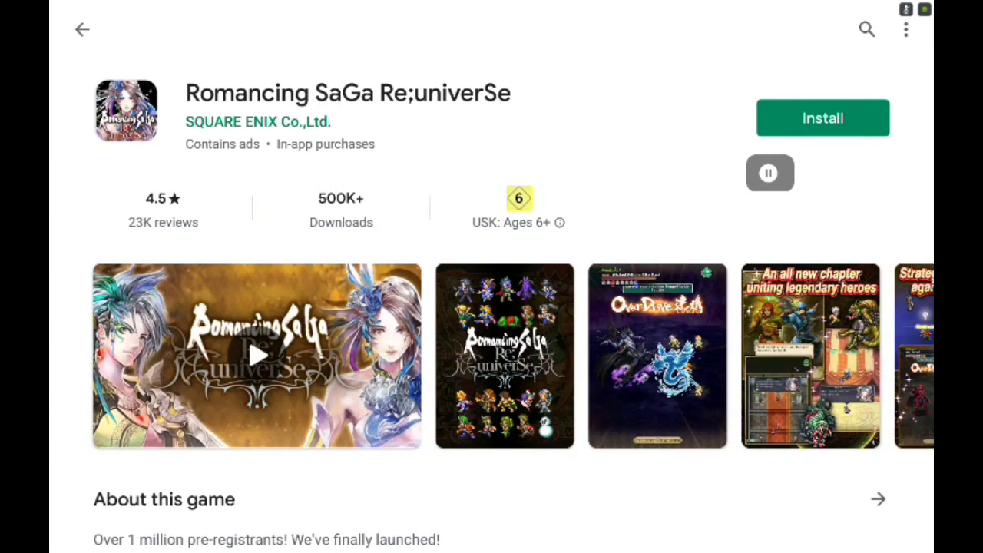
pyautogui.hotkey('alt', 'Tab')
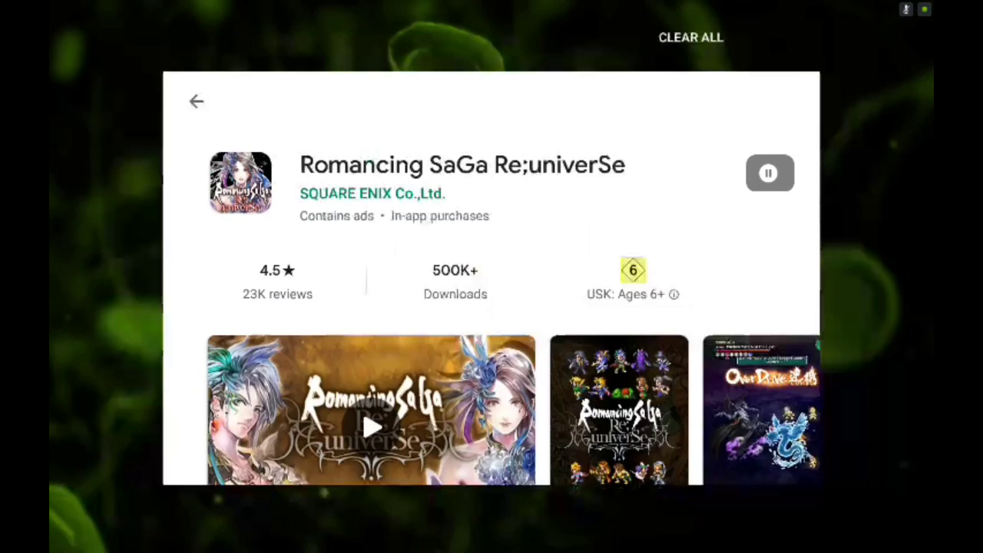
pyautogui.moveTo(492, 292); pyautogui.dragTo(883, 292)
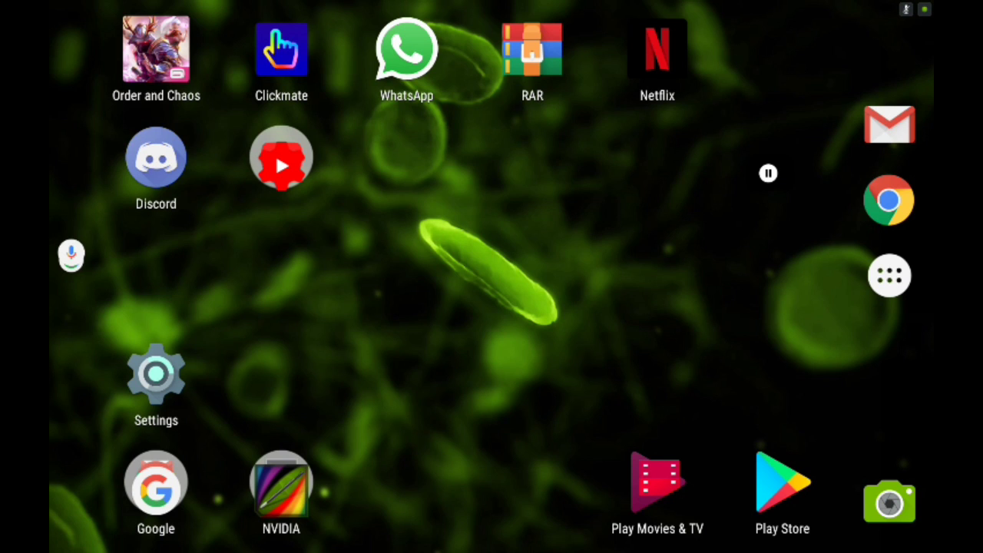
# Second loop reopens the Romancing SaGa page in Play Store and closes it again.
pyautogui.click(782, 484)
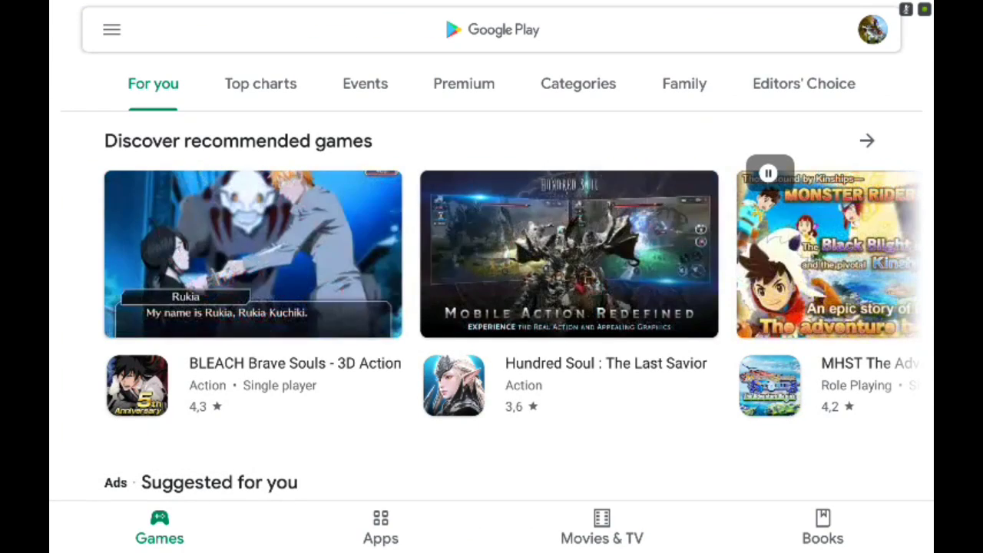
pyautogui.scroll(-1, 492, 308)
pyautogui.scroll(-5, 492, 308)
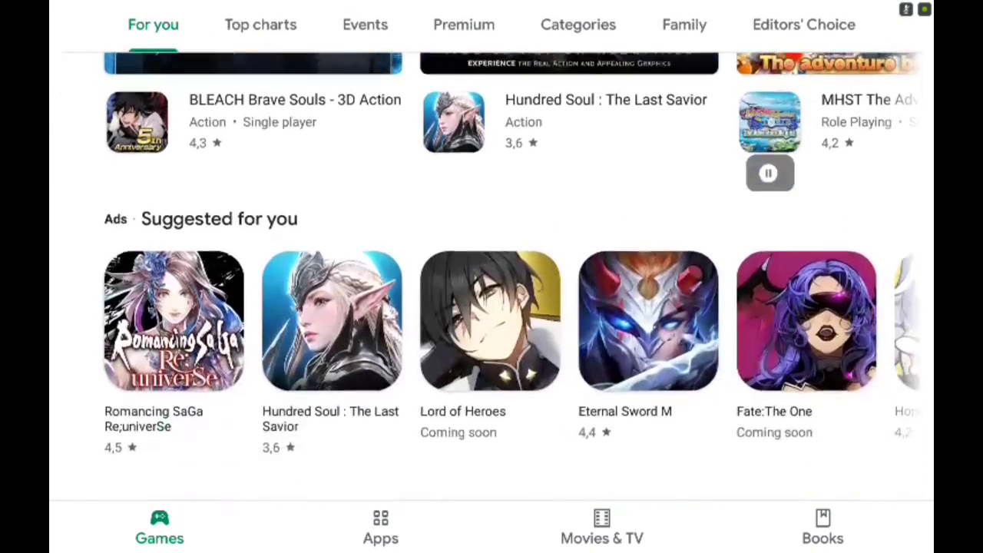
pyautogui.click(173, 171)
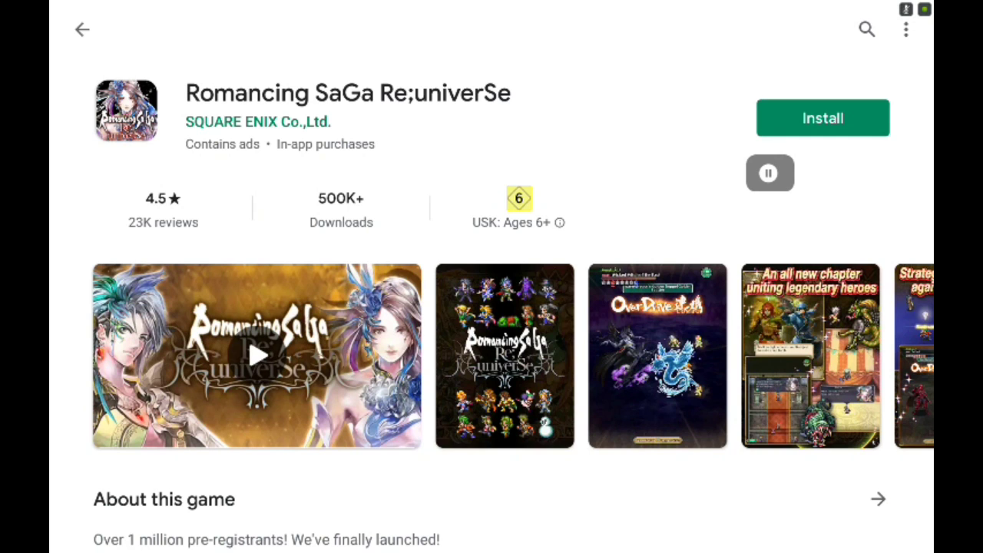
pyautogui.hotkey('alt', 'Tab')
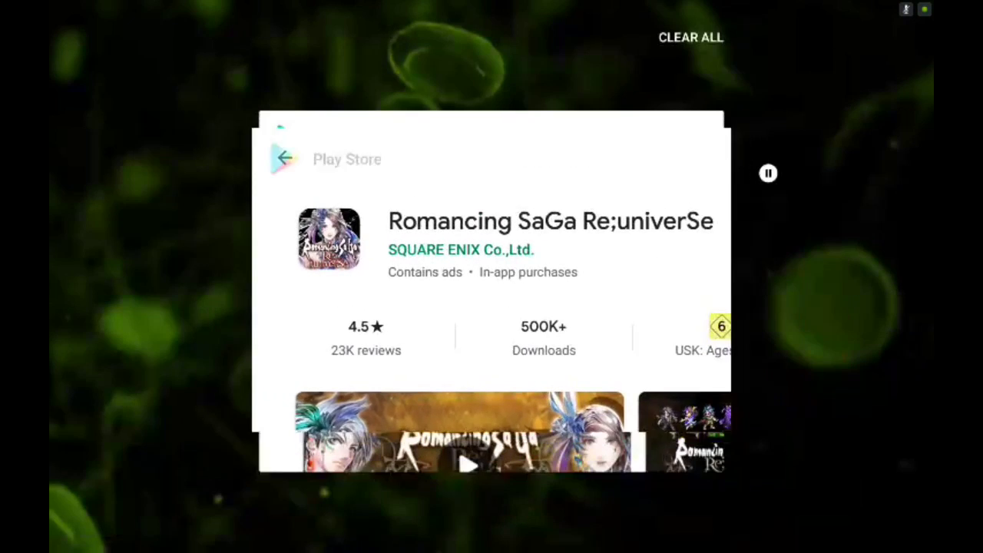
pyautogui.moveTo(492, 292); pyautogui.dragTo(884, 292)
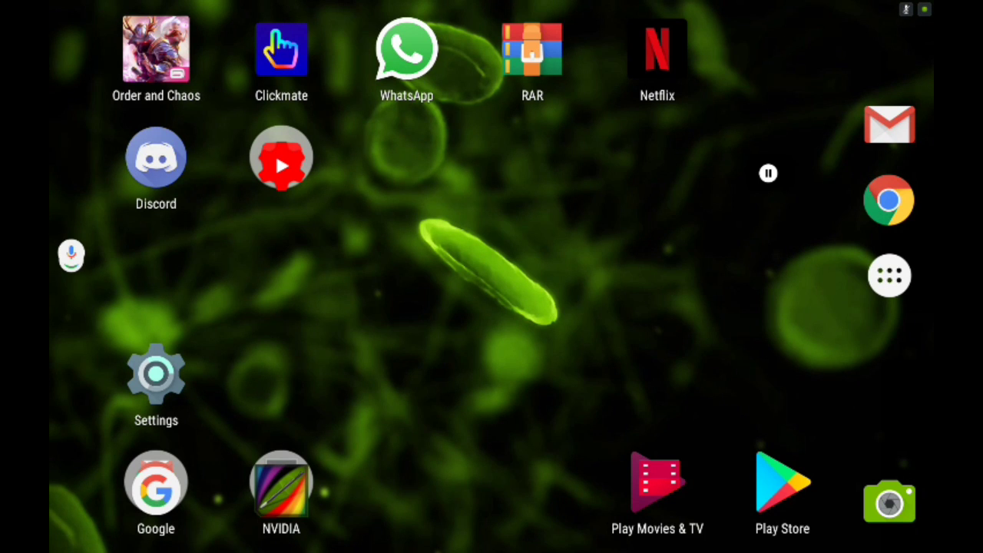
# Third loop repeats the game-page visit, leaving the recent apps list empty.
pyautogui.click(782, 484)
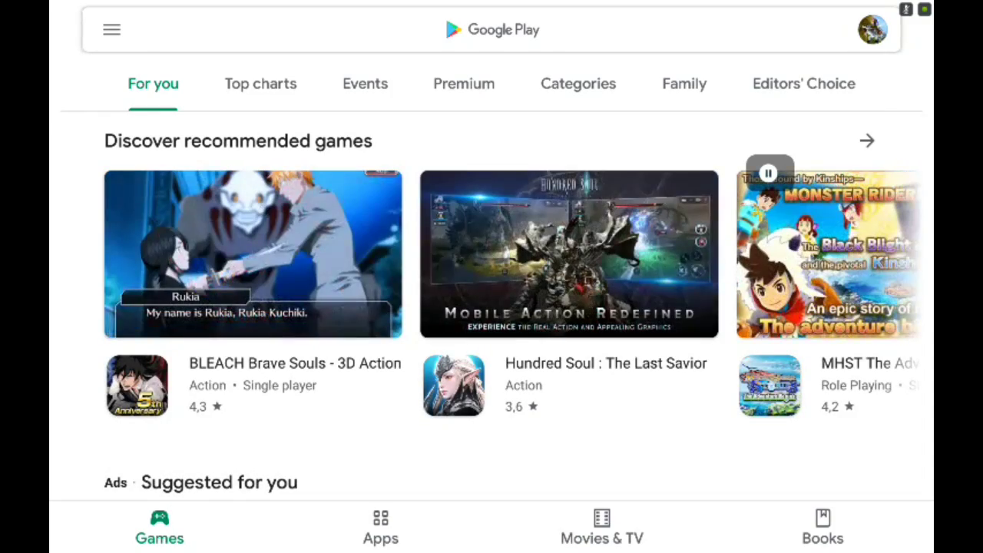
pyautogui.scroll(-5, 492, 307)
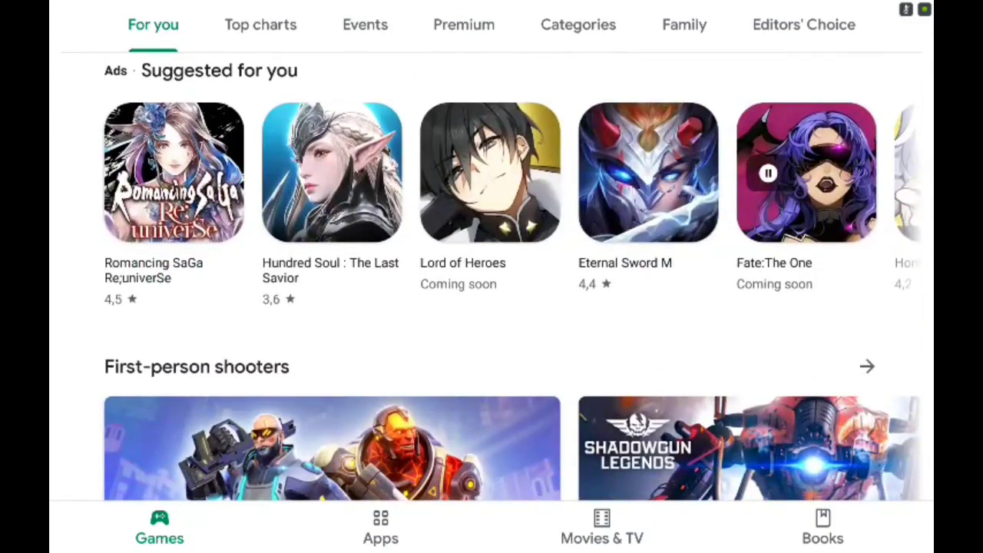
pyautogui.click(173, 172)
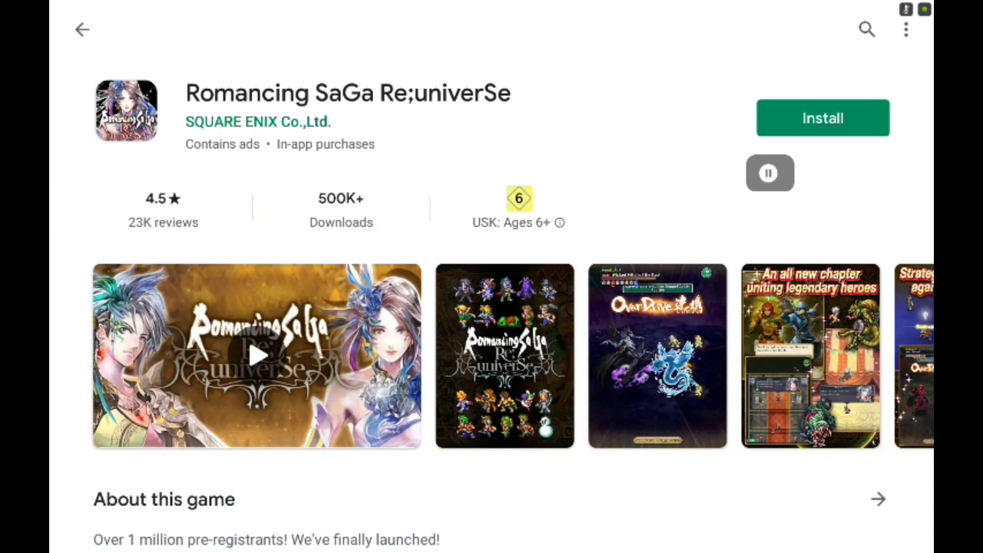
pyautogui.hotkey('alt', 'Tab')
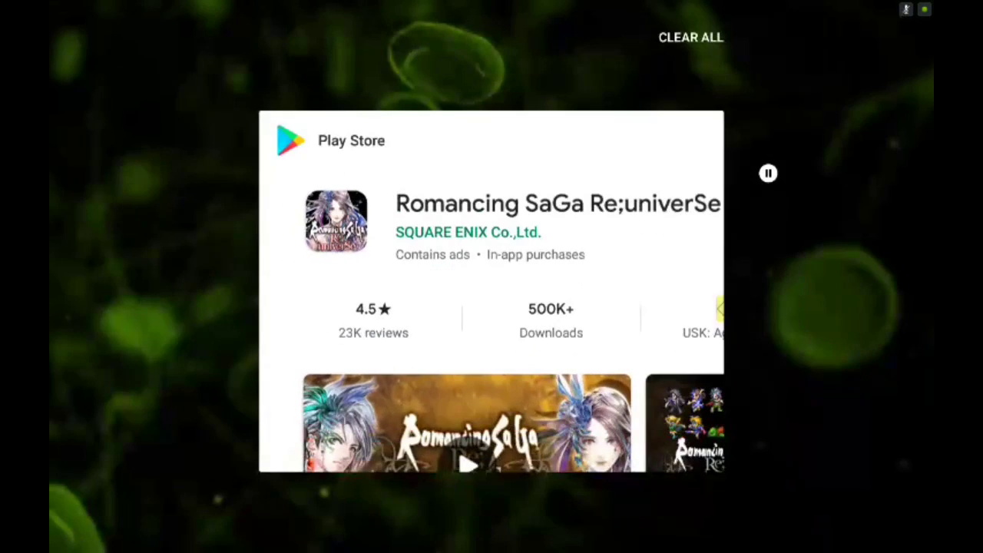
pyautogui.moveTo(492, 284); pyautogui.dragTo(845, 284)
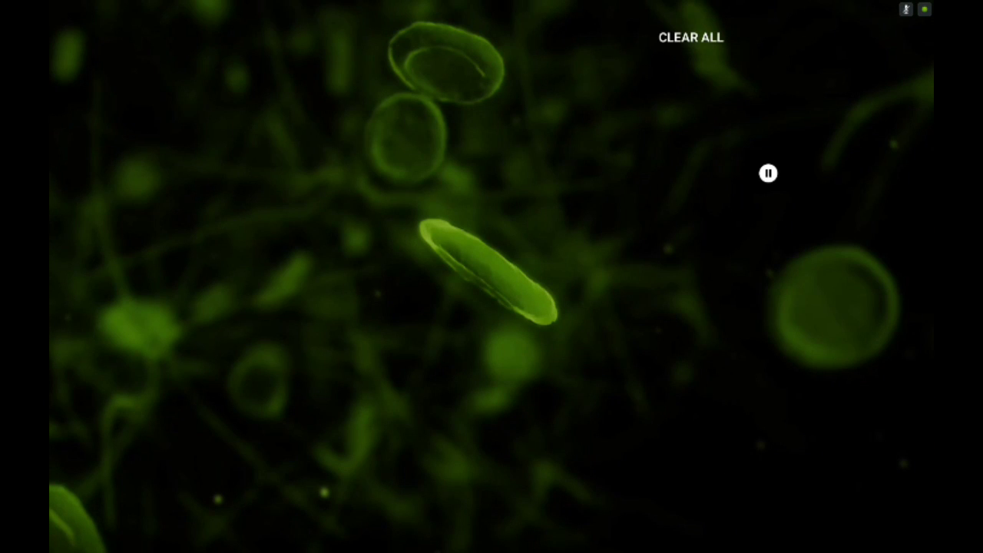